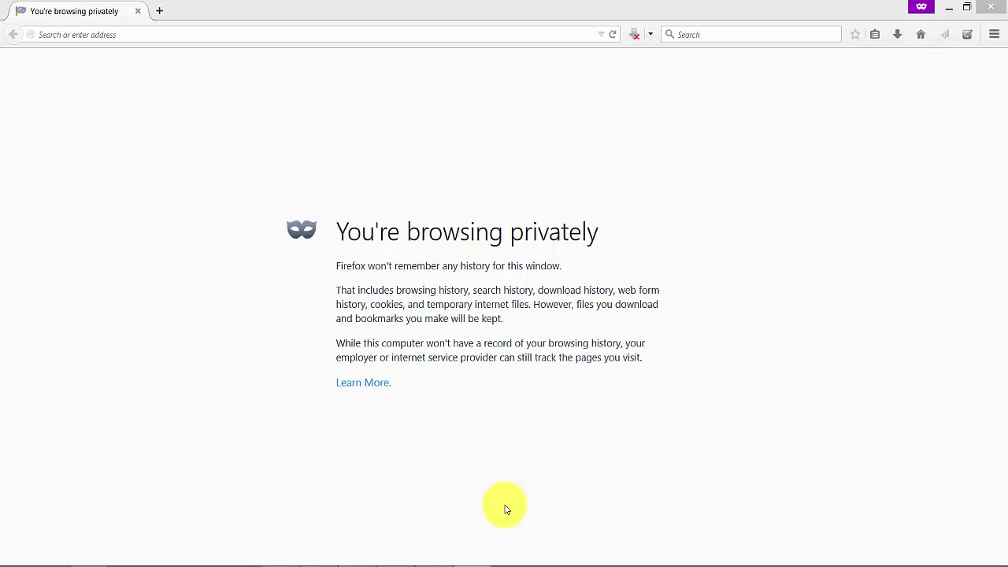
Step: Load the Google home page by entering 'google' in the address bar
{"action": "left_click", "coordinate": [361, 38]}
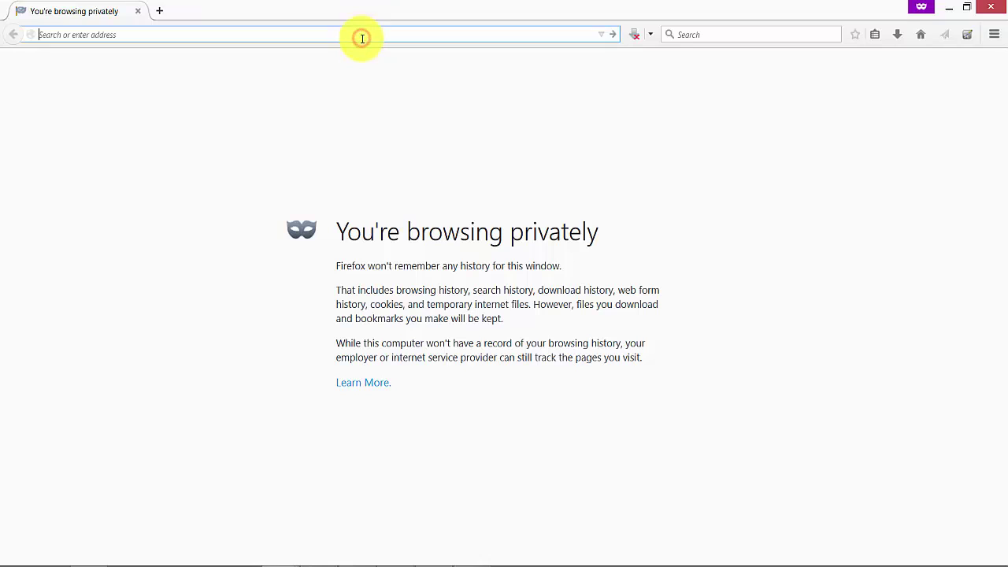
{"action": "type", "text": "google.com/"}
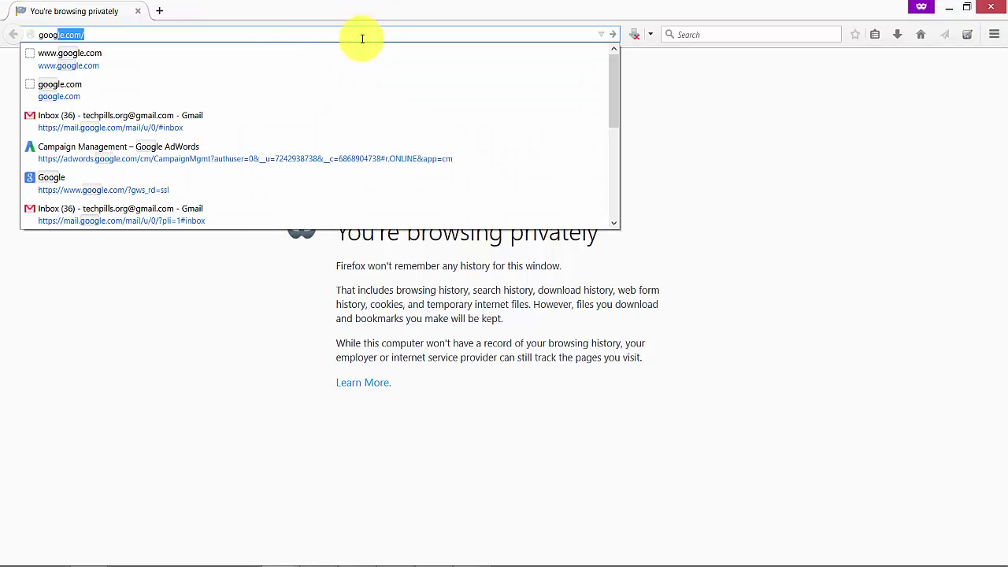
{"action": "key", "text": "Return"}
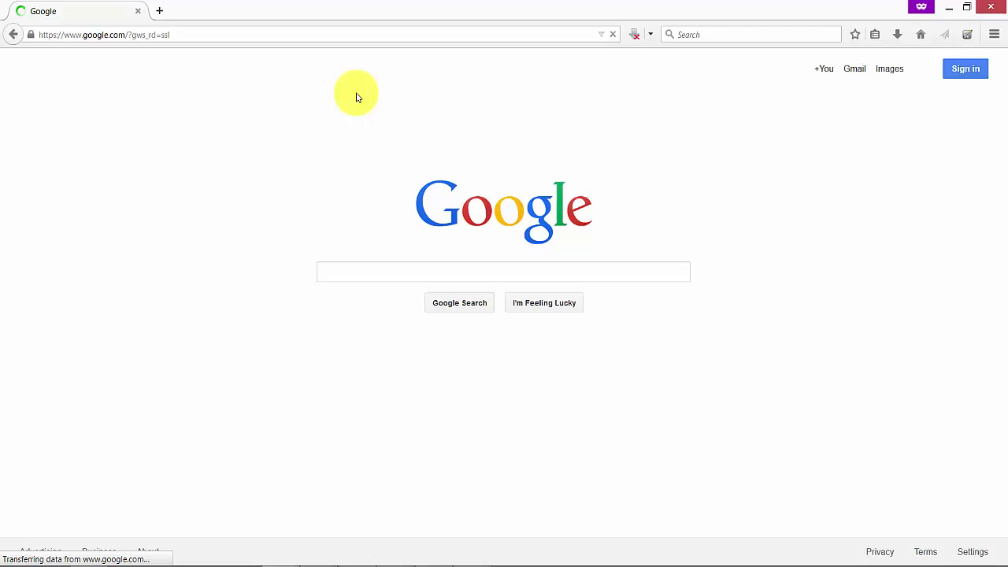
Step: Search Google for 'google input tools for windows' using the suggestion
{"action": "left_click", "coordinate": [376, 296]}
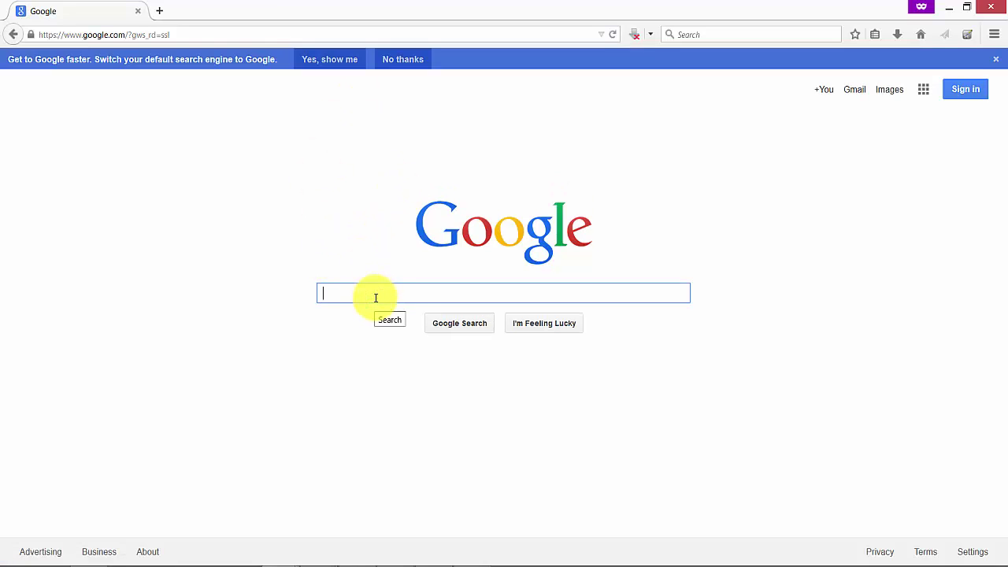
{"action": "type", "text": "google input "}
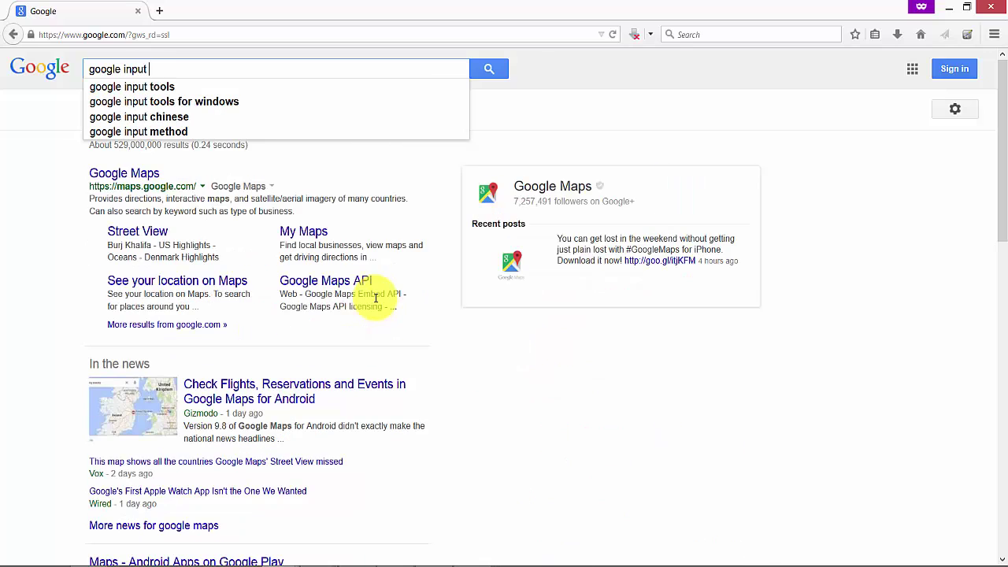
{"action": "type", "text": "tools"}
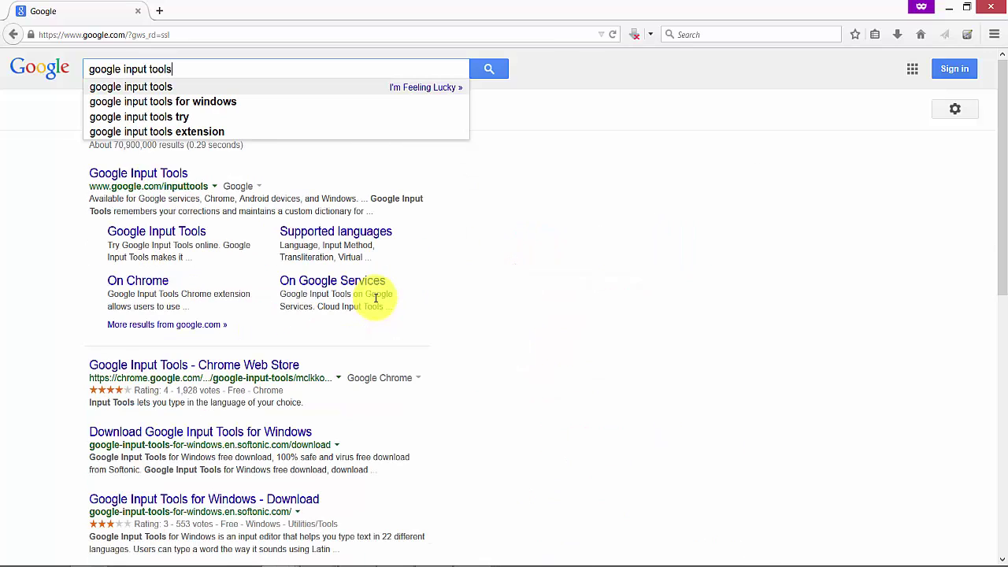
{"action": "key", "text": "Down"}
{"action": "key", "text": "Return"}
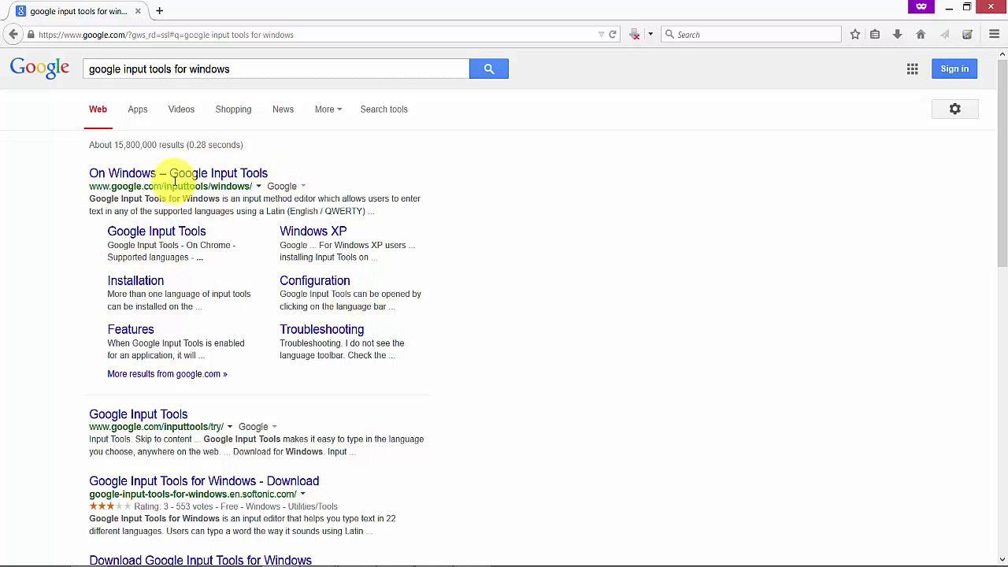
Step: Open the 'On Windows – Google Input Tools' page from the results
{"action": "left_click", "coordinate": [176, 174]}
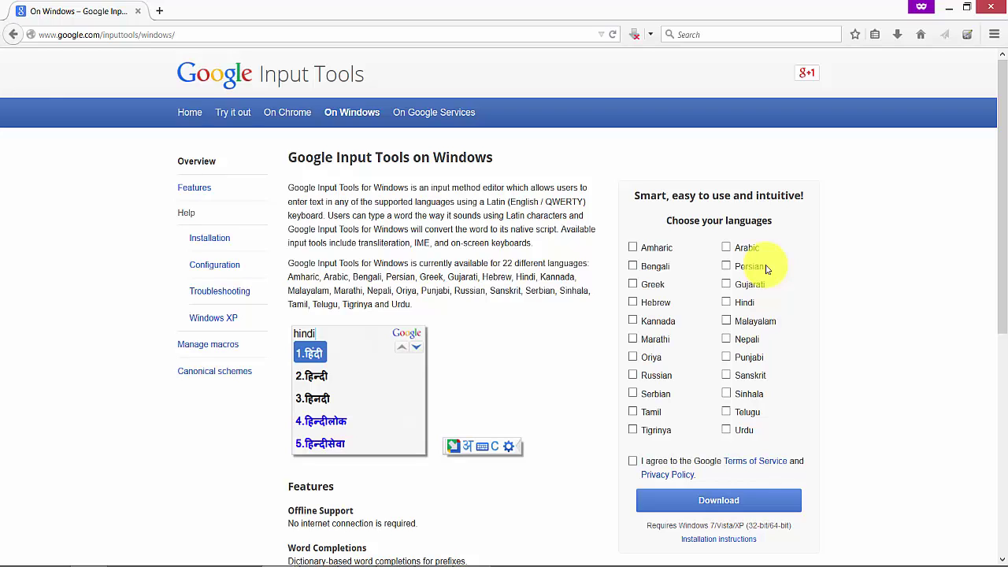
{"action": "scroll", "coordinate": [765, 269], "scroll_direction": "down", "scroll_amount": 5}
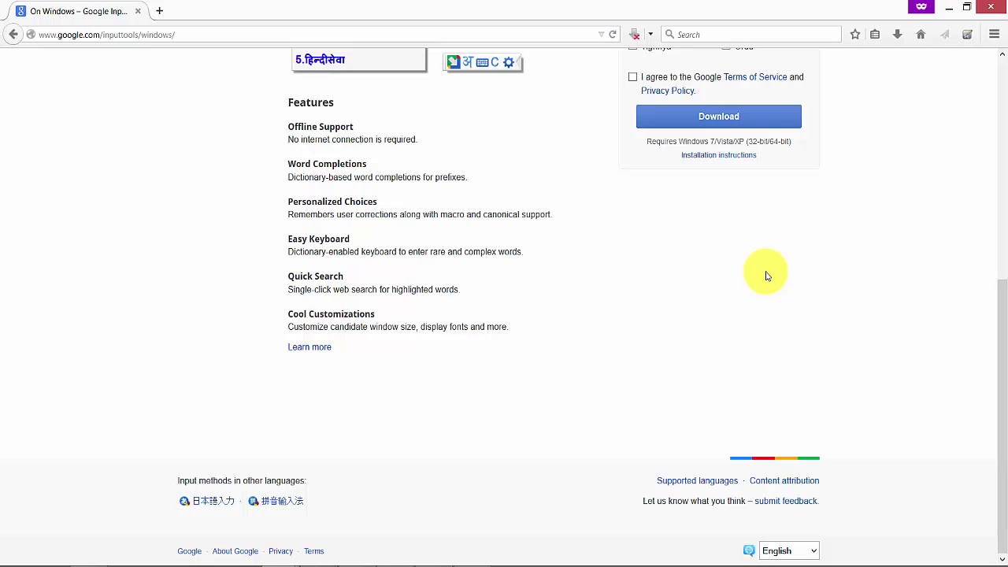
{"action": "scroll", "coordinate": [764, 276], "scroll_direction": "up", "scroll_amount": 1}
{"action": "scroll", "coordinate": [764, 275], "scroll_direction": "up", "scroll_amount": 4}
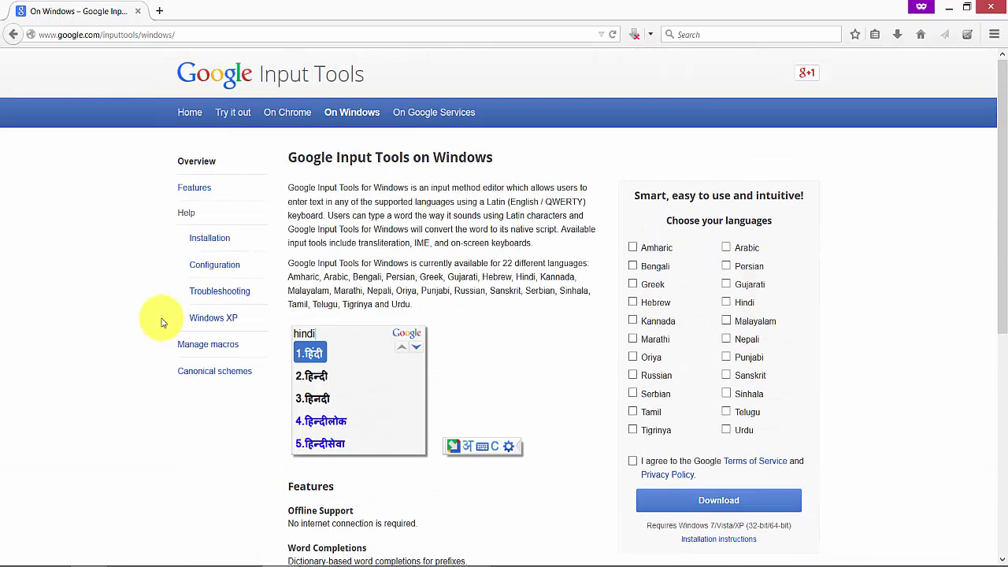
Step: Tick 'I agree to the Google Terms of Service' on the download page
{"action": "left_click", "coordinate": [633, 463]}
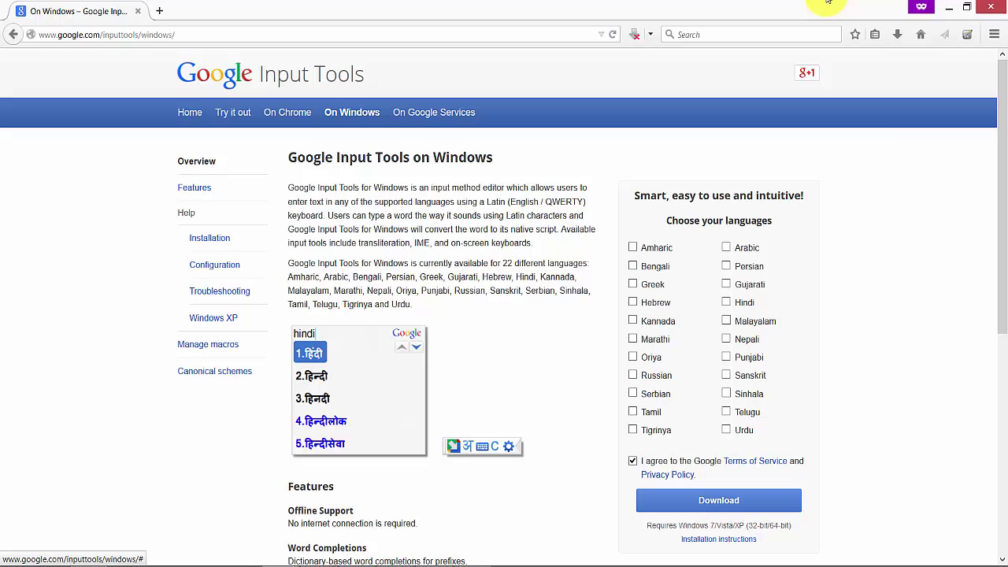
{"action": "scroll", "coordinate": [805, 187], "scroll_direction": "down", "scroll_amount": 5}
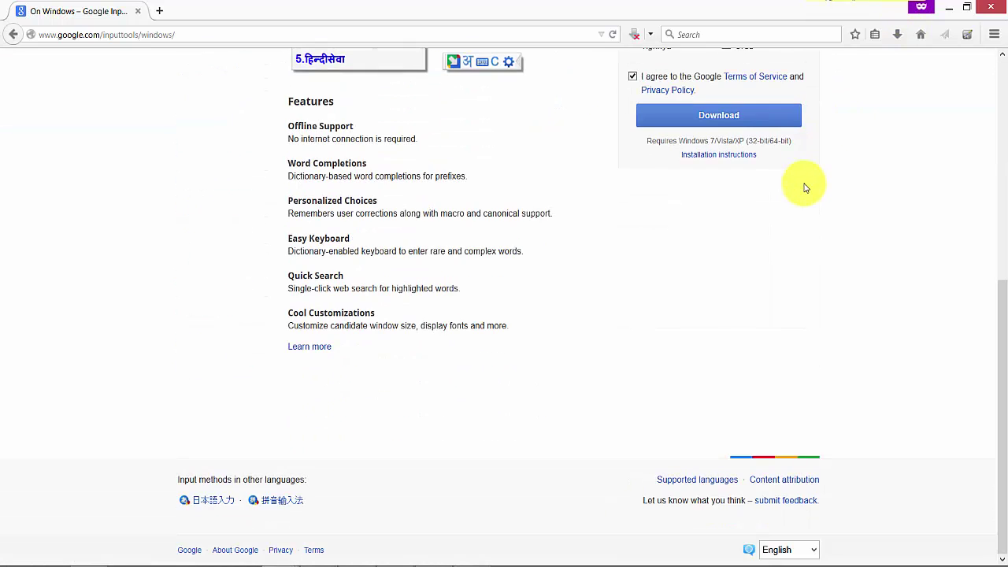
{"action": "scroll", "coordinate": [805, 187], "scroll_direction": "up", "scroll_amount": 5}
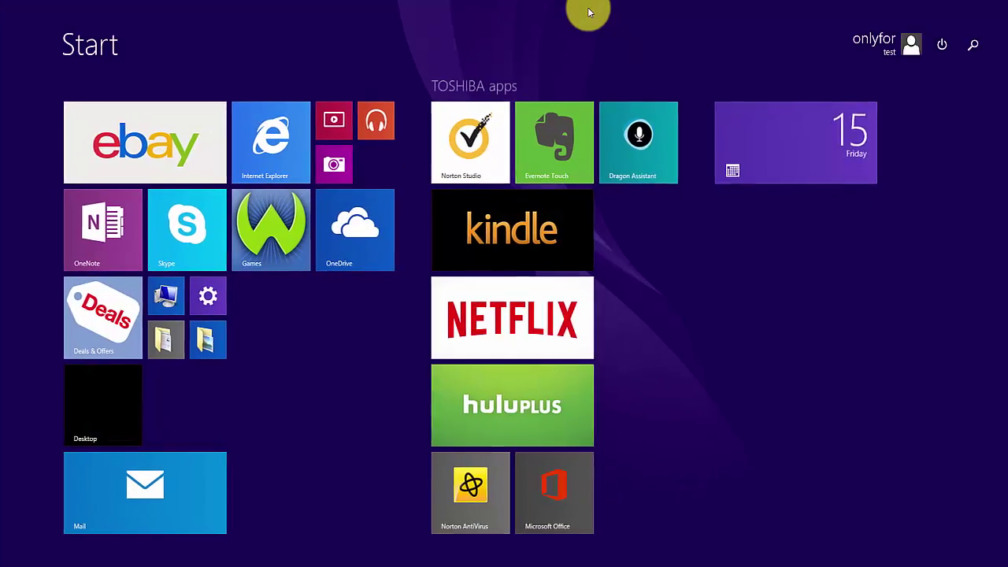
Step: Search 'control' from the Start screen and open Control Panel
{"action": "type", "text": "control Panel"}
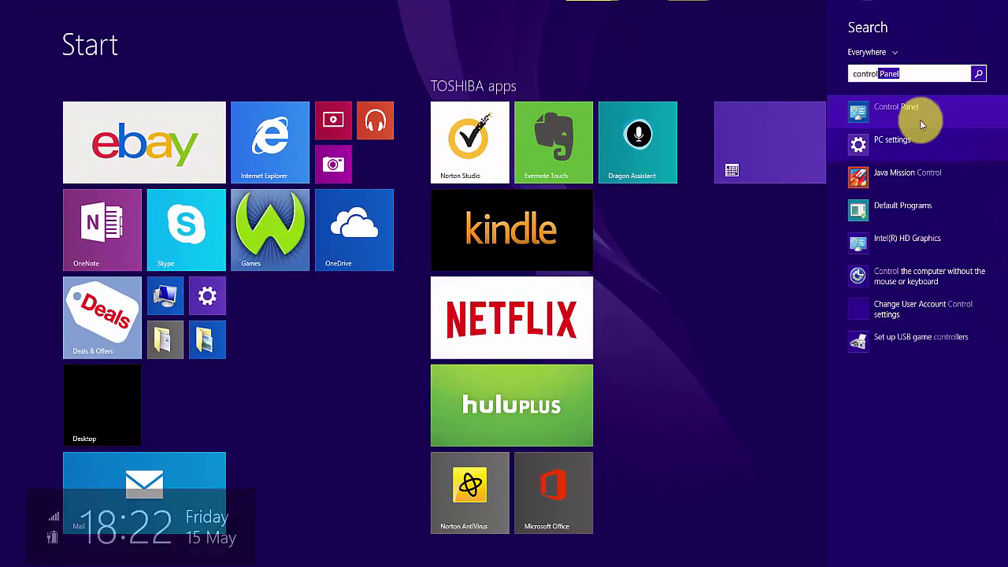
{"action": "left_click", "coordinate": [913, 106]}
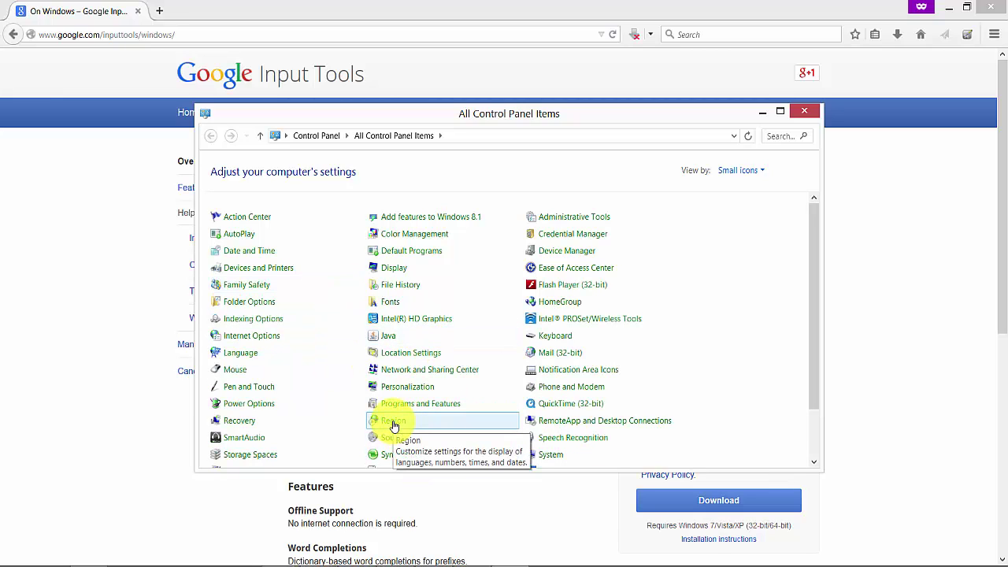
Step: Open and cancel Region settings, then open the Language preferences page
{"action": "scroll", "coordinate": [394, 426], "scroll_direction": "down", "scroll_amount": 1}
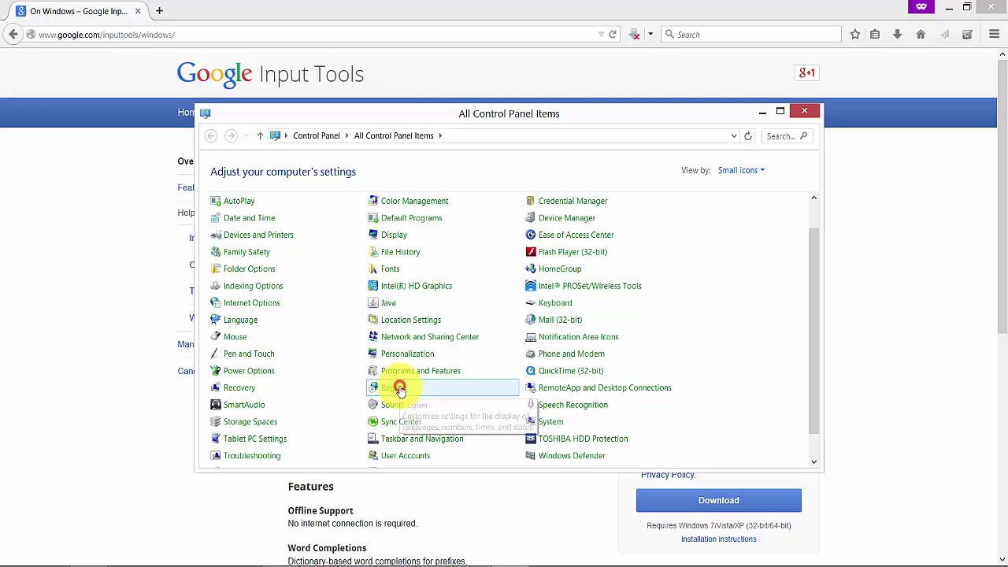
{"action": "left_click", "coordinate": [398, 389]}
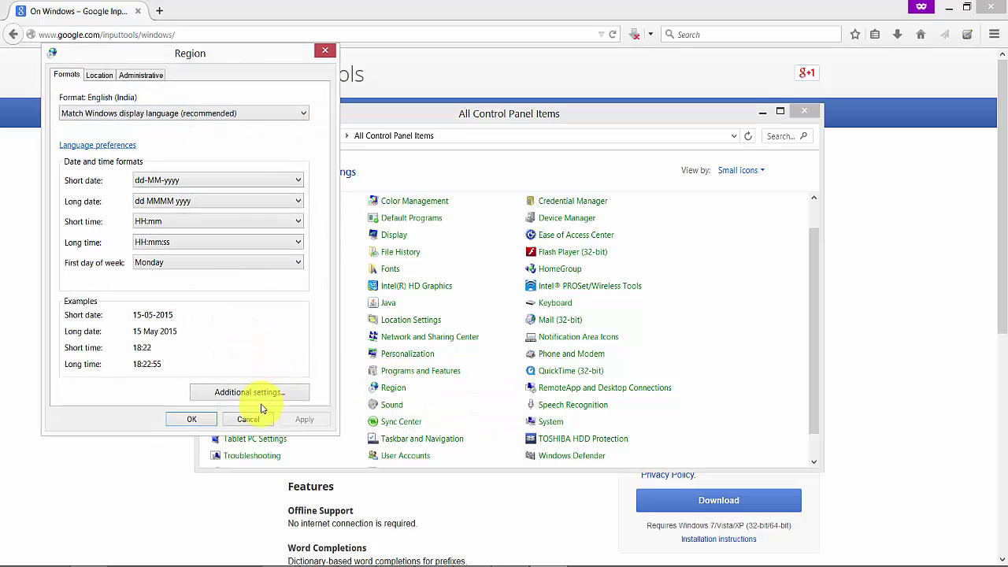
{"action": "left_click", "coordinate": [248, 419]}
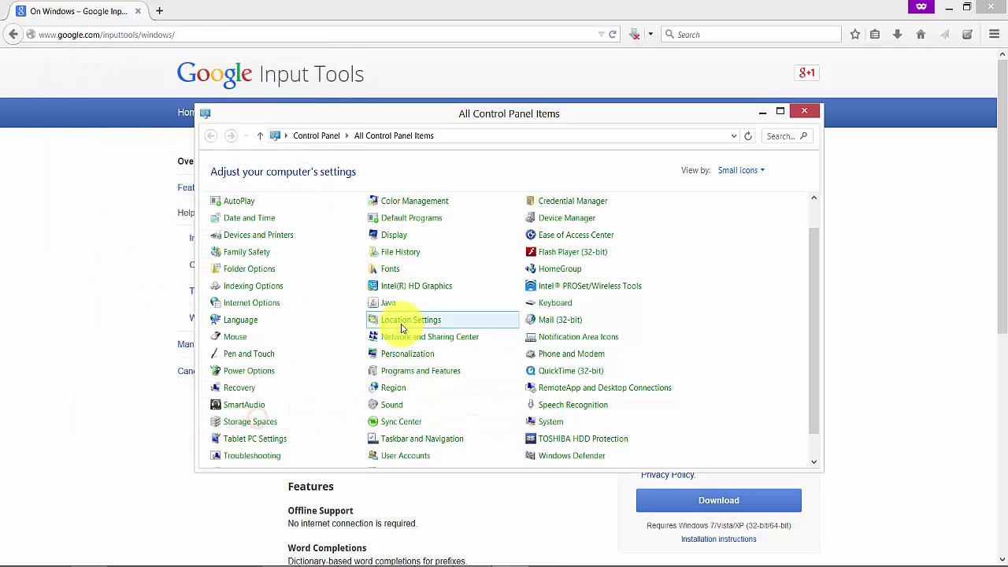
{"action": "left_click", "coordinate": [242, 323]}
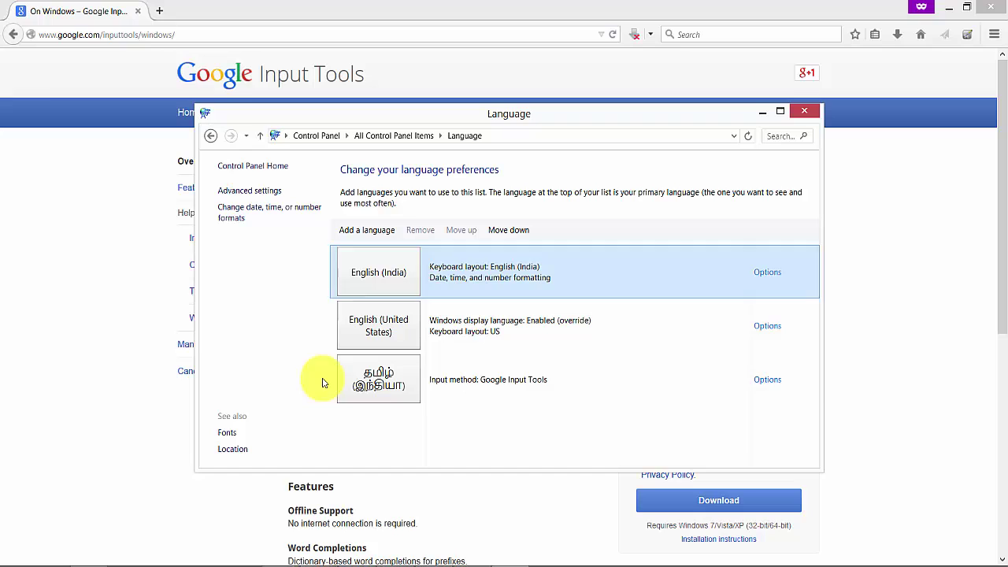
Step: View Tamil (India) options and available input methods, then cancel without changes
{"action": "left_click", "coordinate": [501, 364]}
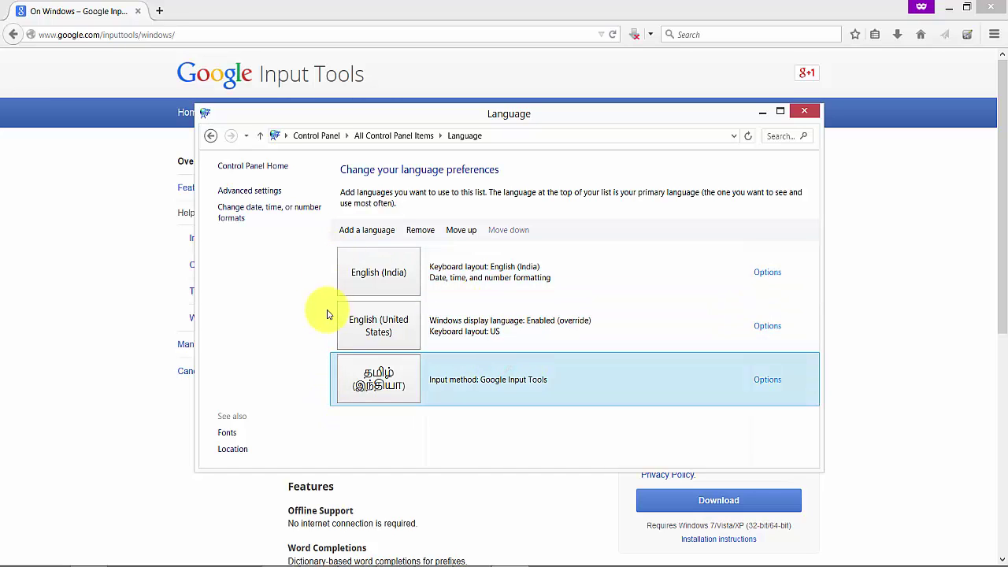
{"action": "left_click", "coordinate": [770, 383]}
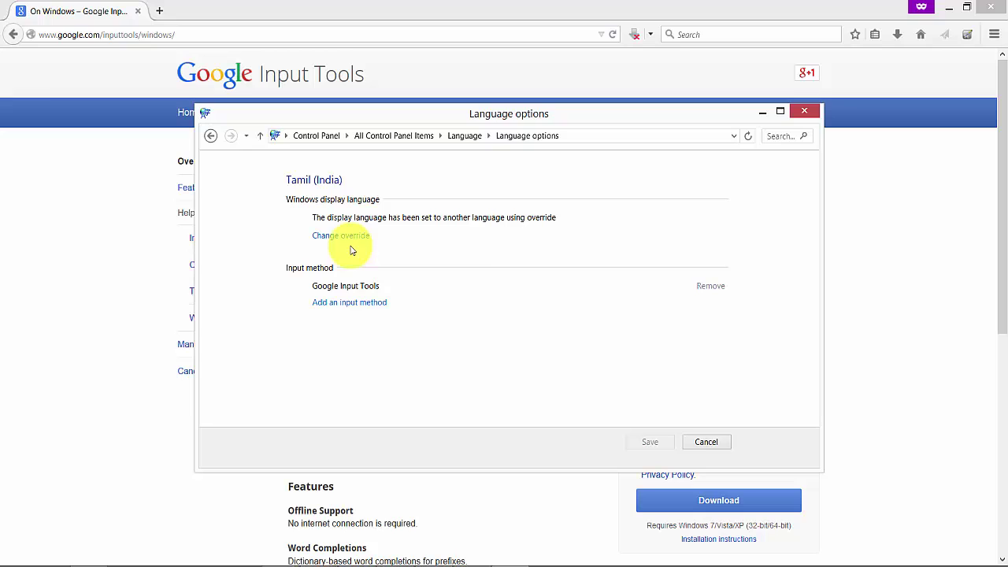
{"action": "left_click", "coordinate": [363, 302]}
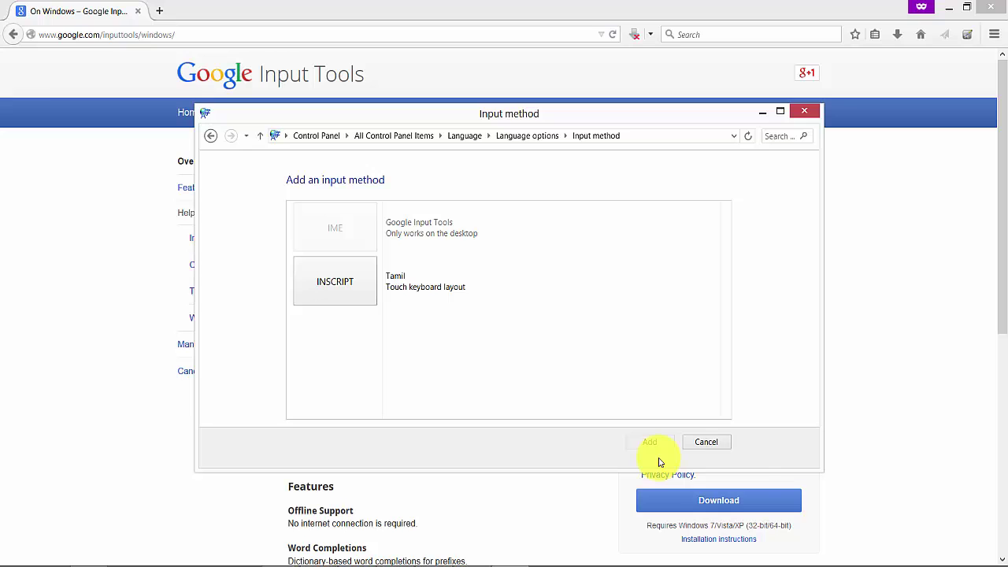
{"action": "left_click", "coordinate": [707, 442]}
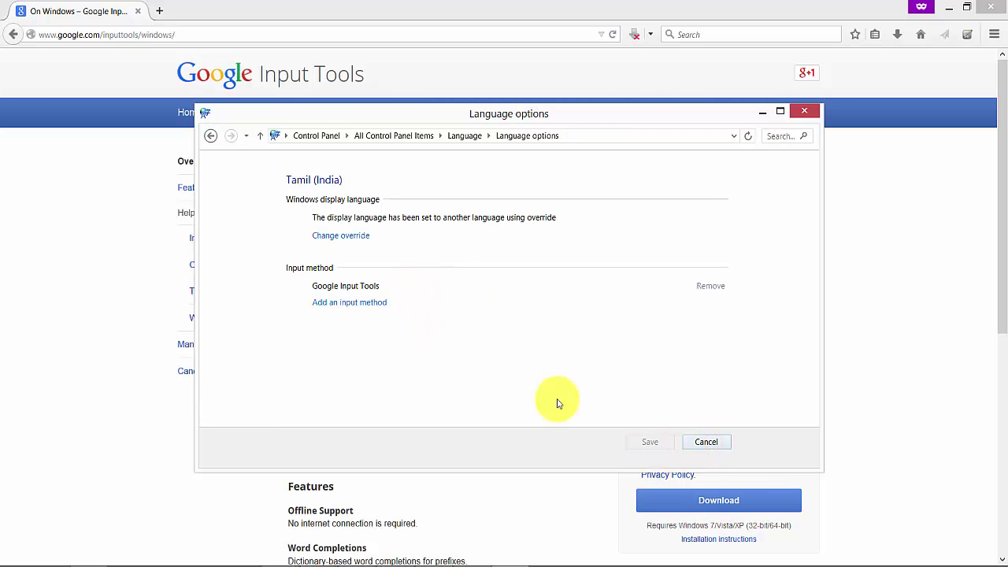
{"action": "left_click", "coordinate": [697, 444]}
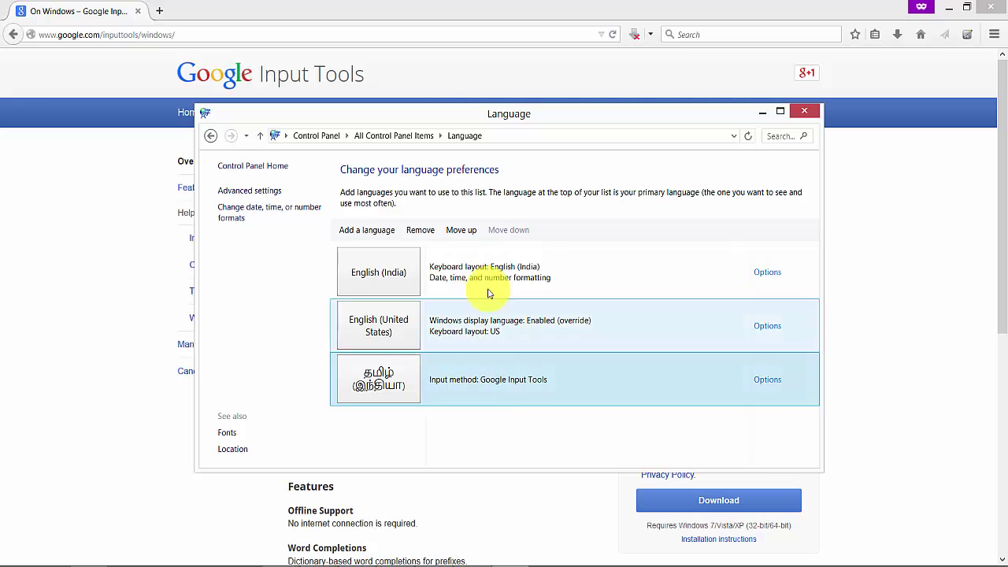
Step: Reselect the Tamil entry in the language list and close the Language window
{"action": "left_click", "coordinate": [491, 383]}
{"action": "left_click", "coordinate": [512, 281]}
{"action": "left_click", "coordinate": [508, 382]}
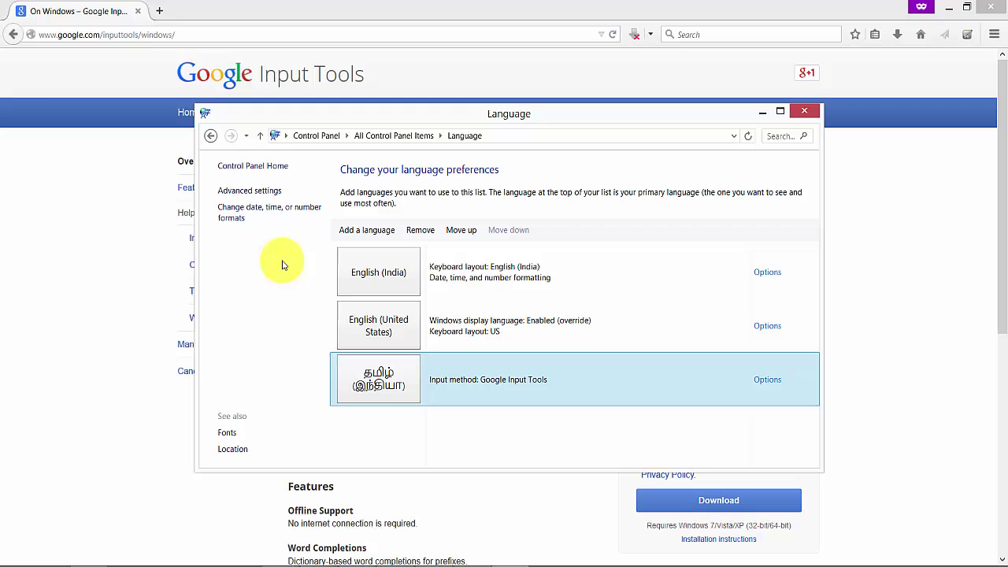
{"action": "left_click", "coordinate": [814, 116]}
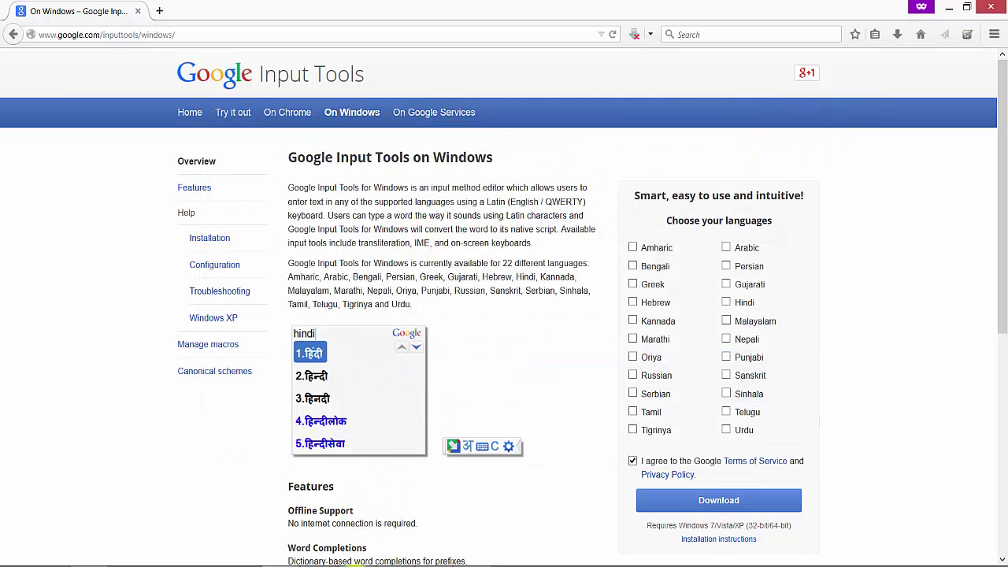
Step: Delete all sample text in Word and switch input to Tamil (India) Google Input Tools
{"action": "left_click", "coordinate": [355, 564]}
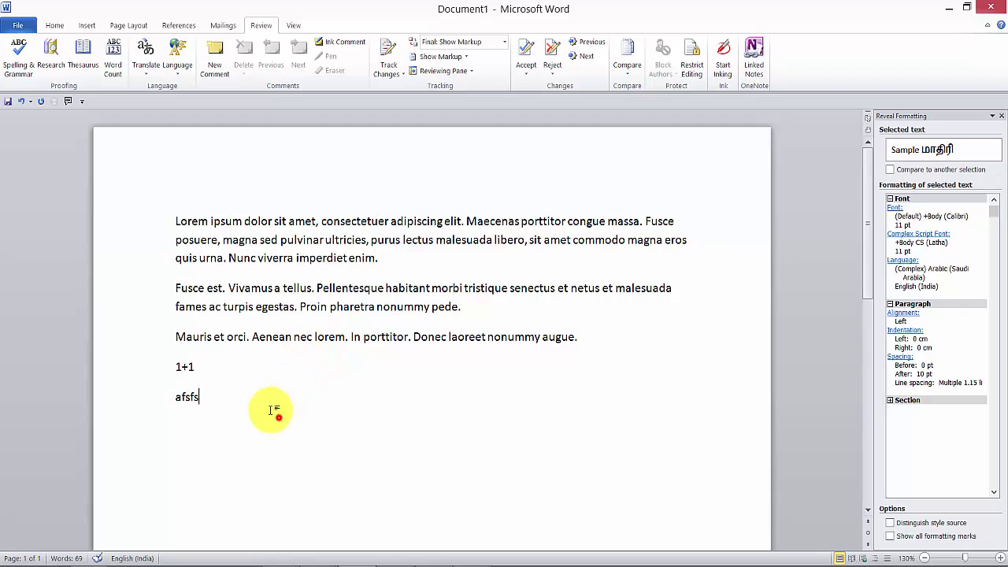
{"action": "left_click_drag", "start_coordinate": [270, 412], "coordinate": [129, 121]}
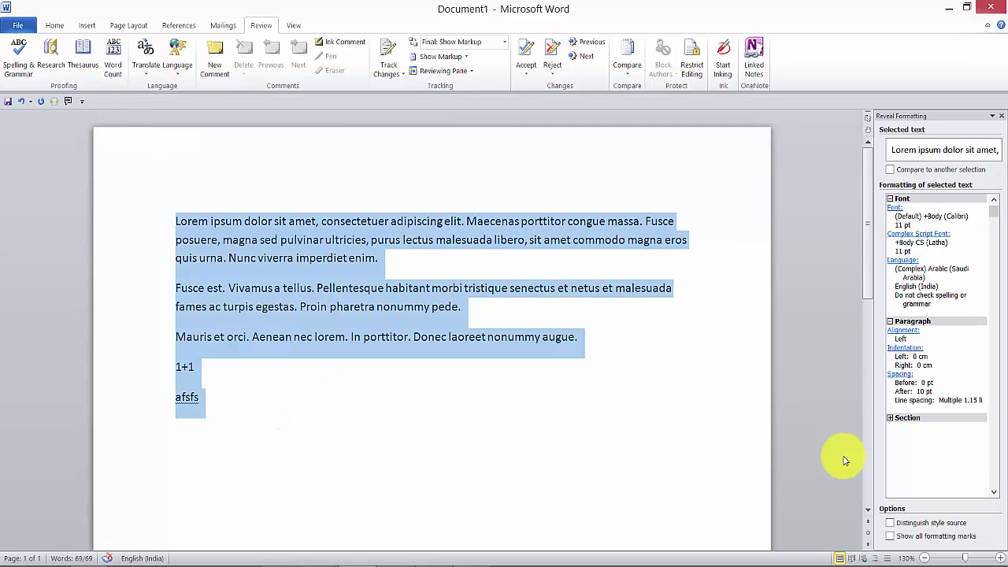
{"action": "key", "text": "Delete"}
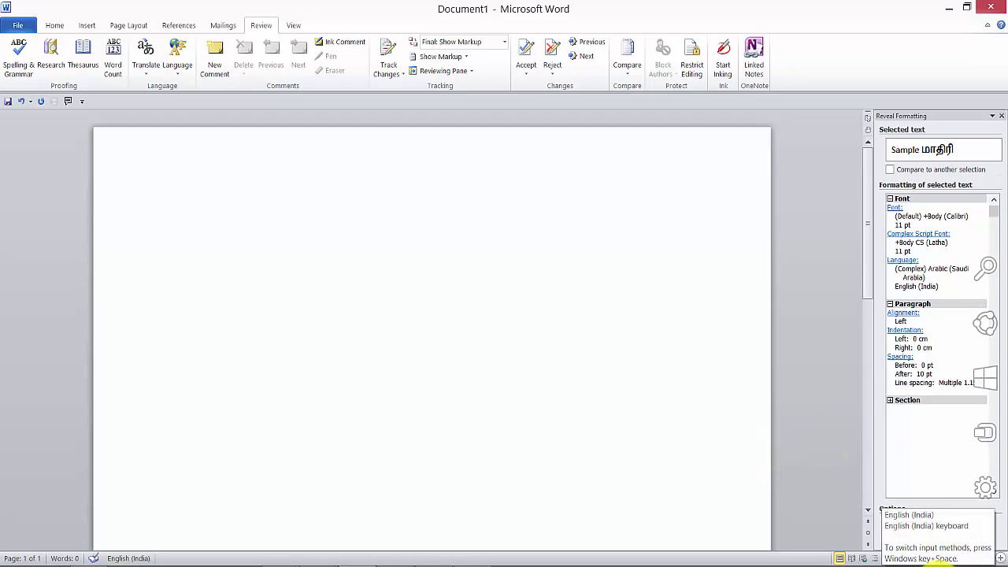
{"action": "left_click", "coordinate": [942, 561]}
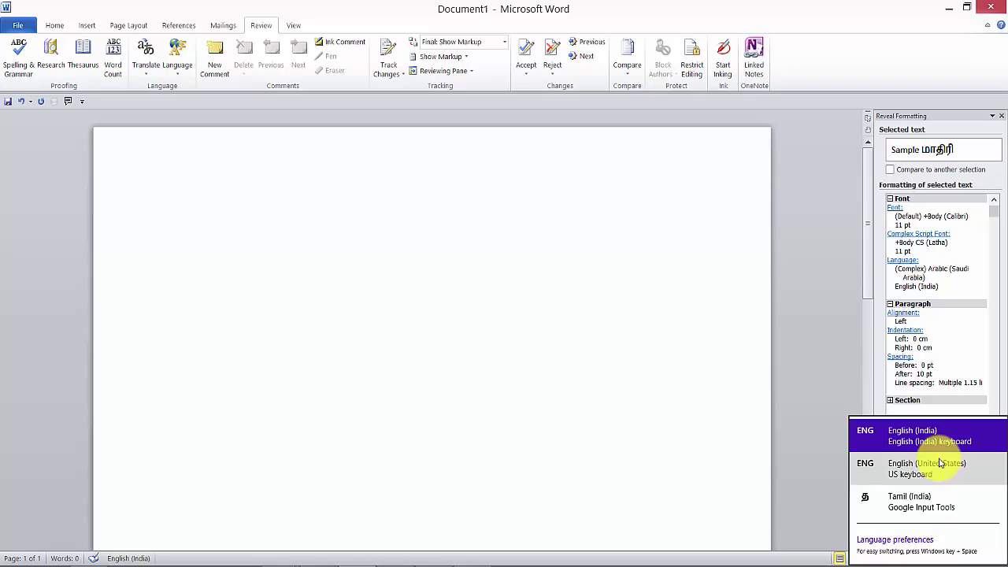
{"action": "left_click", "coordinate": [923, 511]}
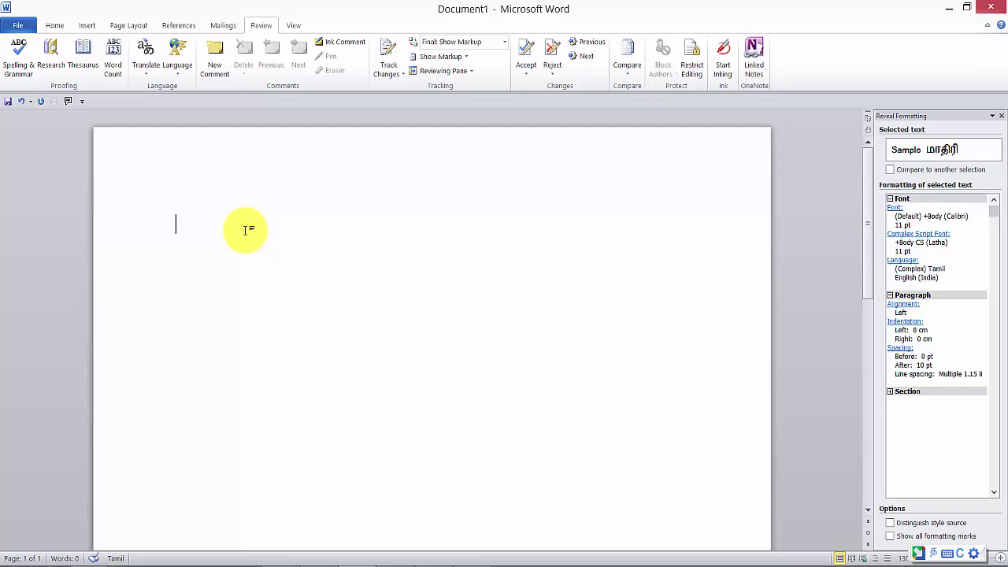
Step: Insert a Tamil transliteration of 'welcome', then delete it as a mistake
{"action": "type", "text": "ve"}
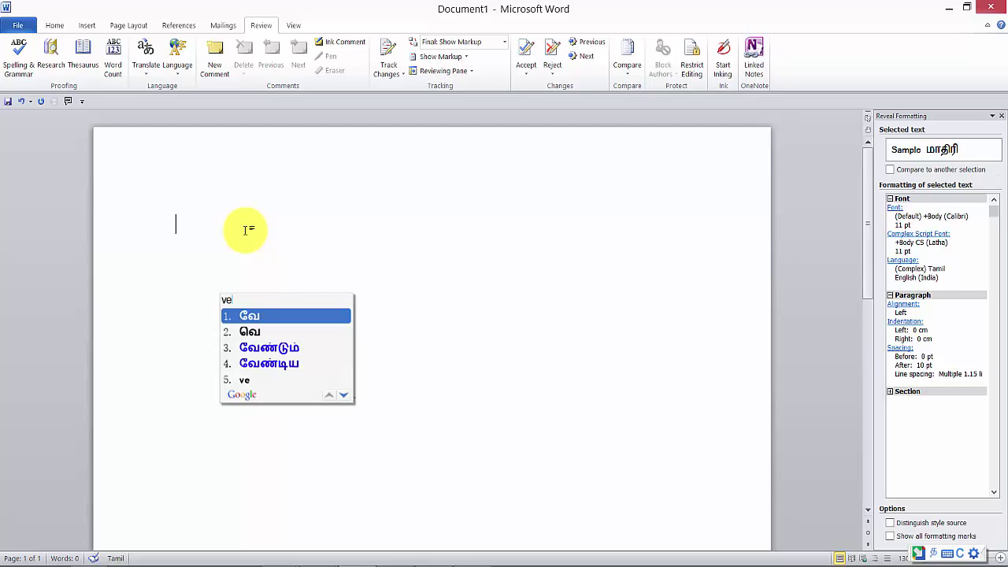
{"action": "key", "text": "BackSpace"}
{"action": "key", "text": "BackSpace"}
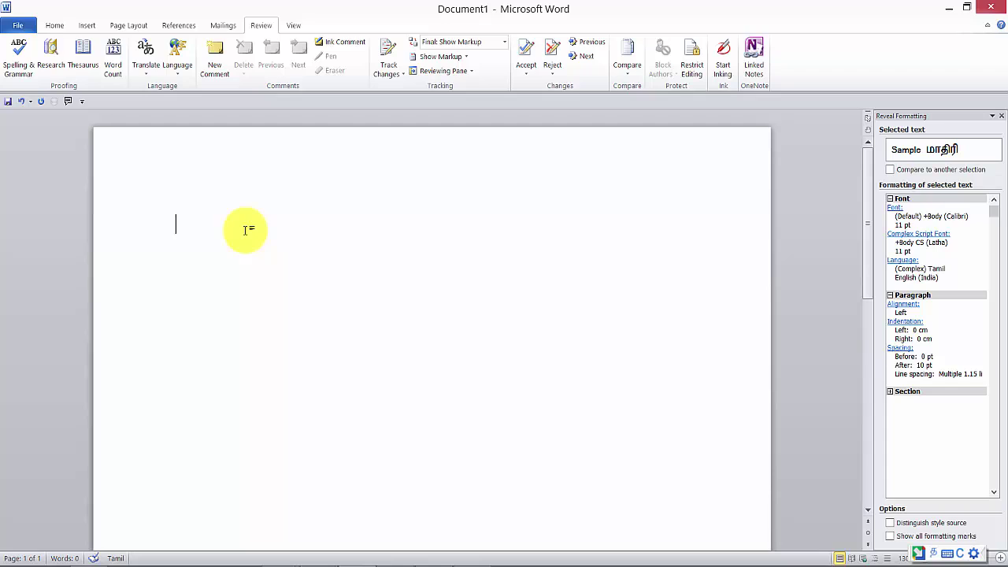
{"action": "type", "text": "welcome"}
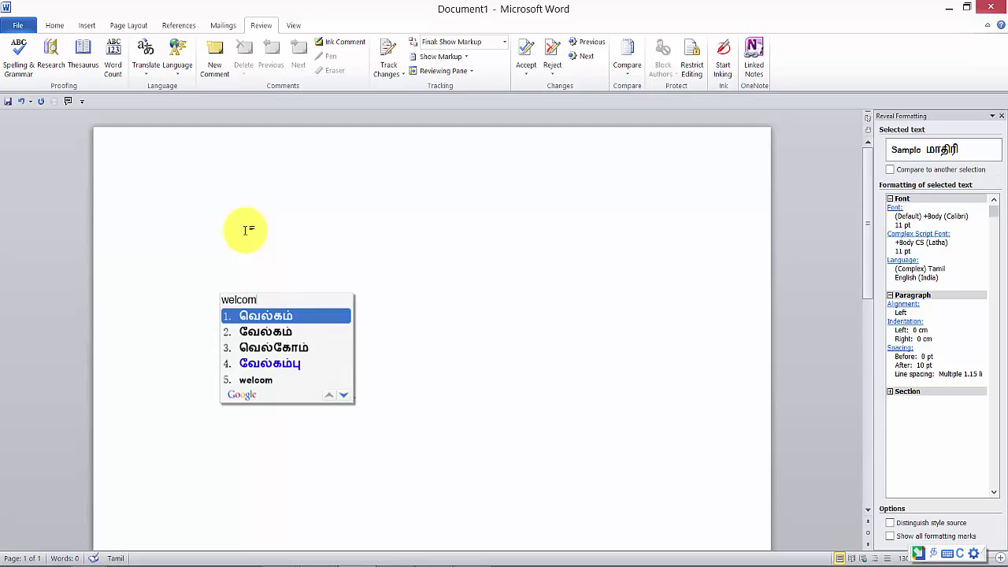
{"action": "key", "text": "Return"}
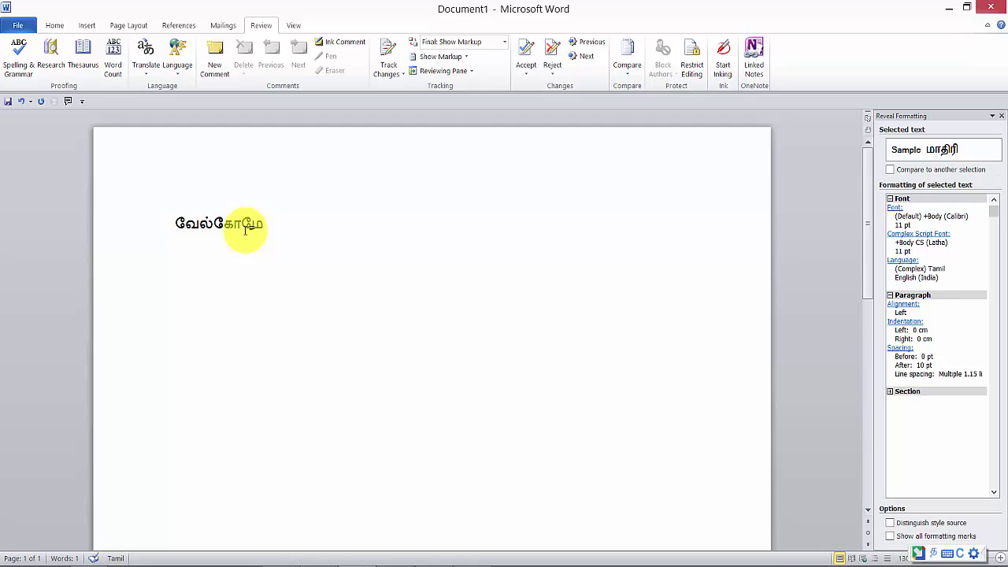
{"action": "key", "text": "ctrl+a"}
{"action": "key", "text": "BackSpace"}
Step: Type 'vanakkam' to insert the Tamil word வணக்கம்
{"action": "type", "text": "v"}
{"action": "key", "text": "BackSpace"}
{"action": "type", "text": "va"}
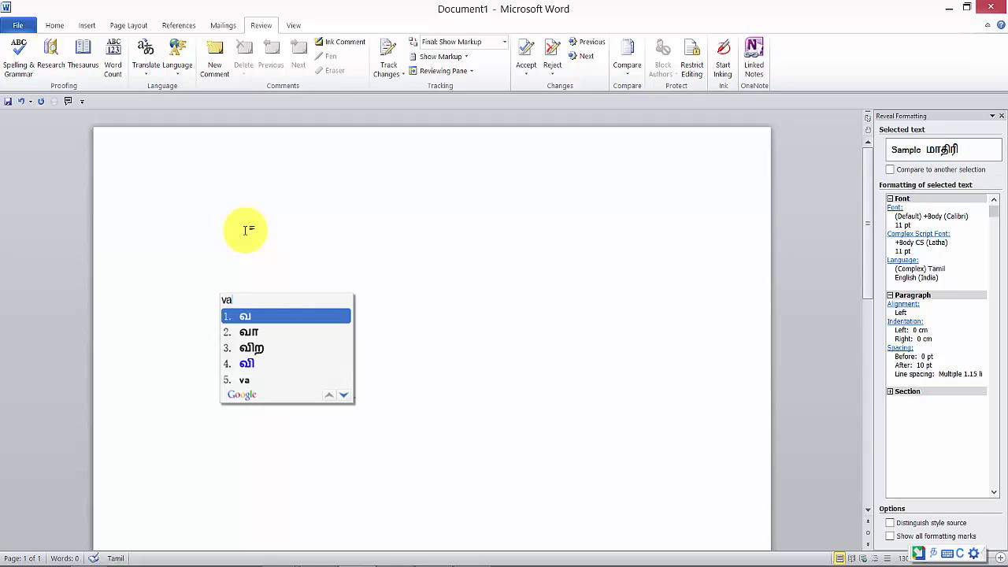
{"action": "type", "text": "nakkam"}
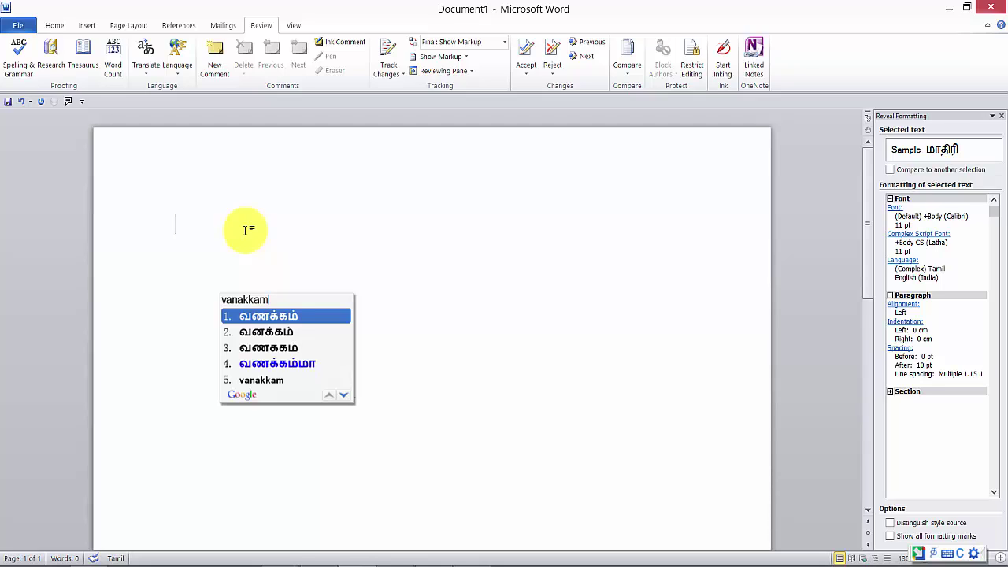
{"action": "key", "text": "space"}
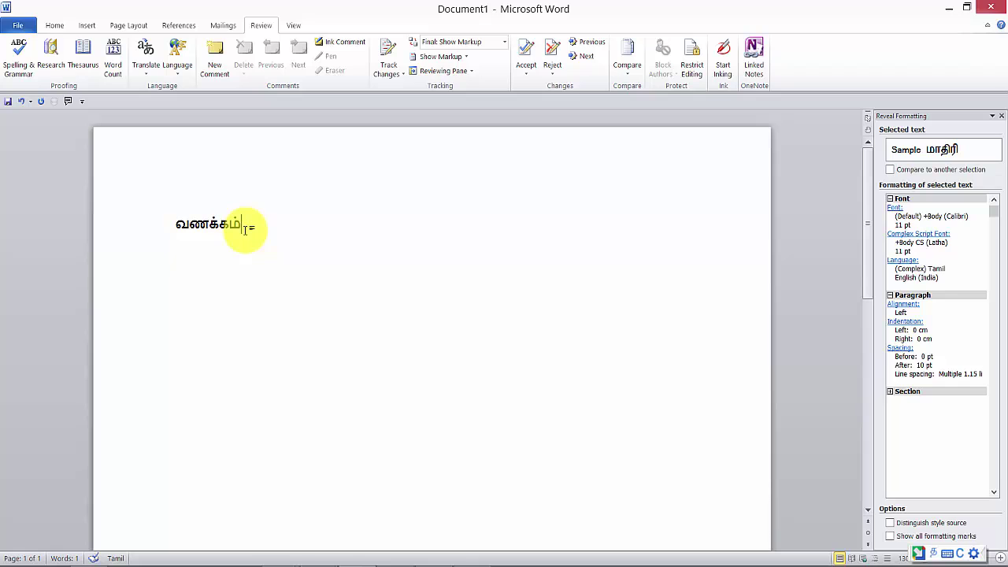